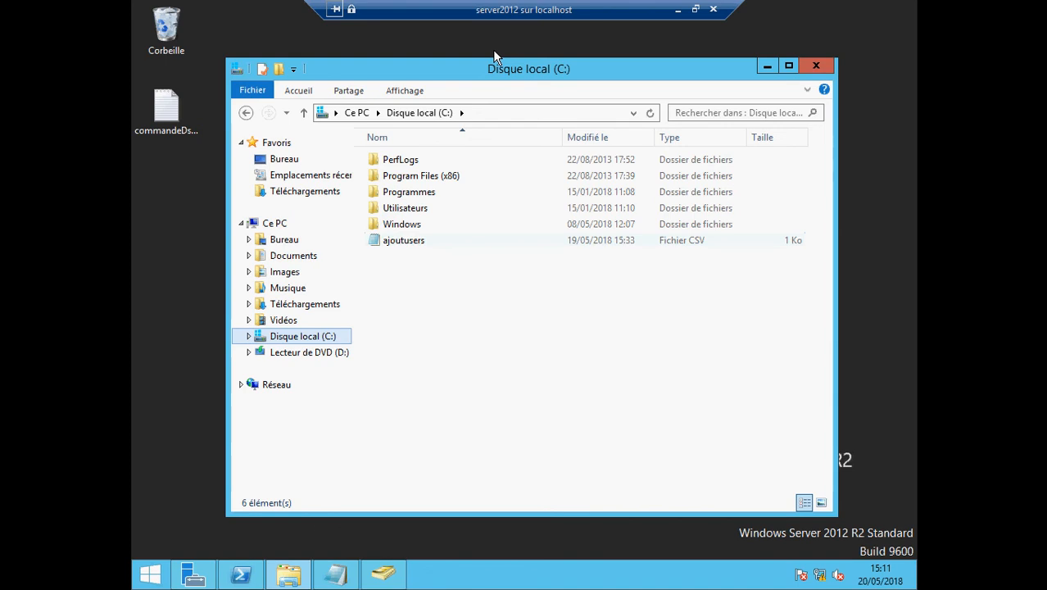
Examine the ajoutusers CSV file on drive C: and compare its format with the csvde.exe slide in PowerPoint
{"action": "double_click", "coordinate": [394, 244]}
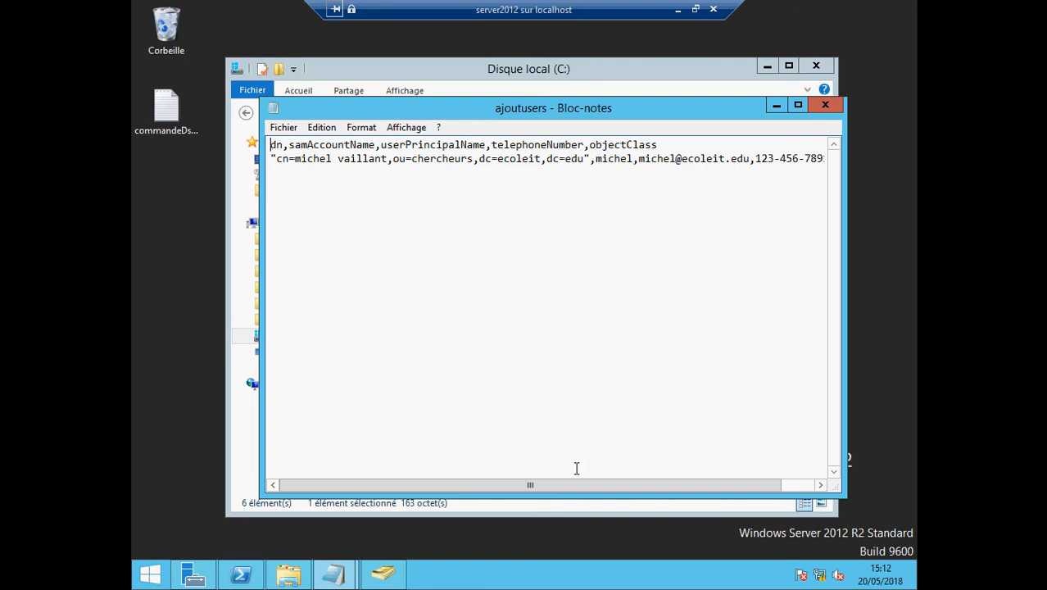
{"action": "left_click_drag", "start_coordinate": [585, 486], "coordinate": [618, 486]}
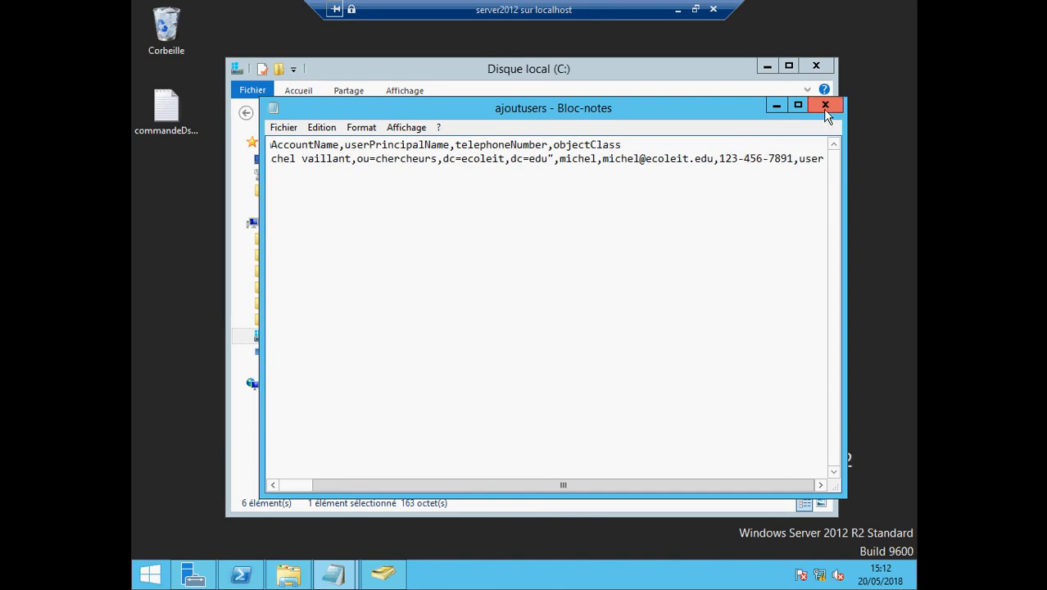
{"action": "left_click", "coordinate": [678, 10]}
{"action": "left_click", "coordinate": [309, 575]}
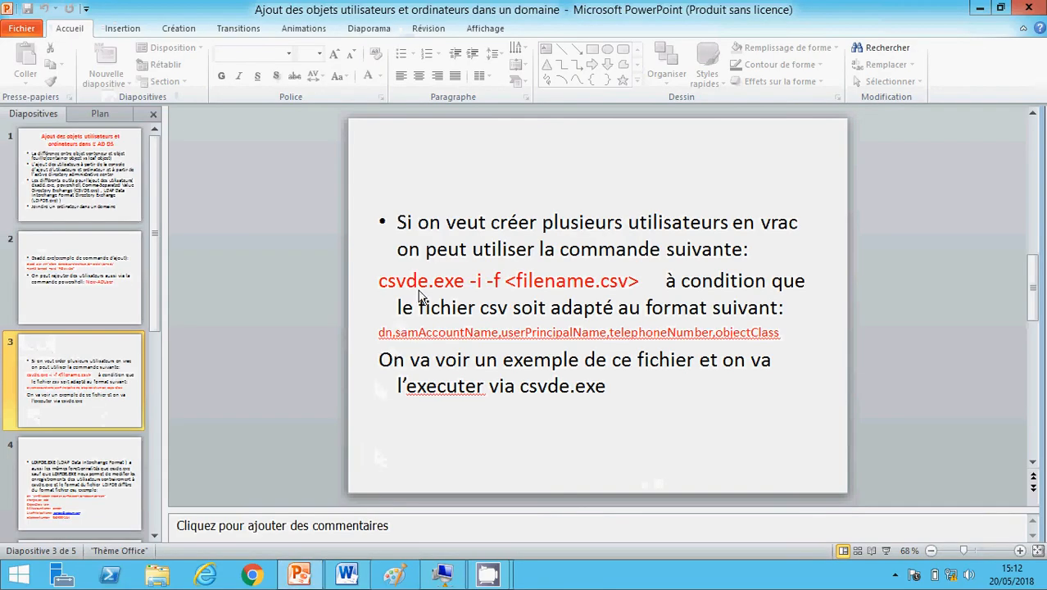
{"action": "left_click", "coordinate": [982, 9]}
{"action": "left_click", "coordinate": [442, 575]}
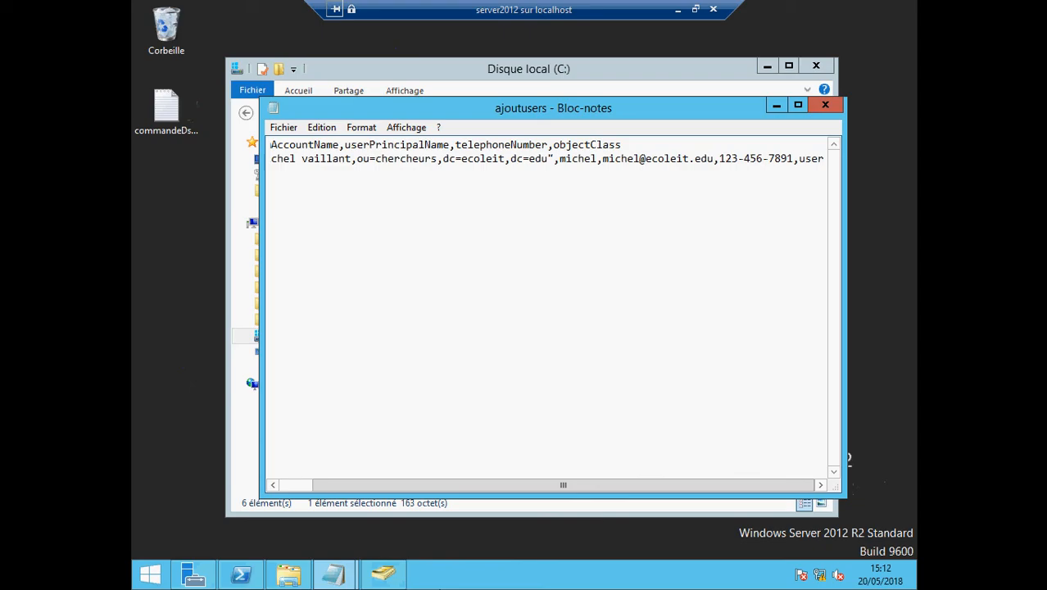
{"action": "left_click", "coordinate": [823, 106]}
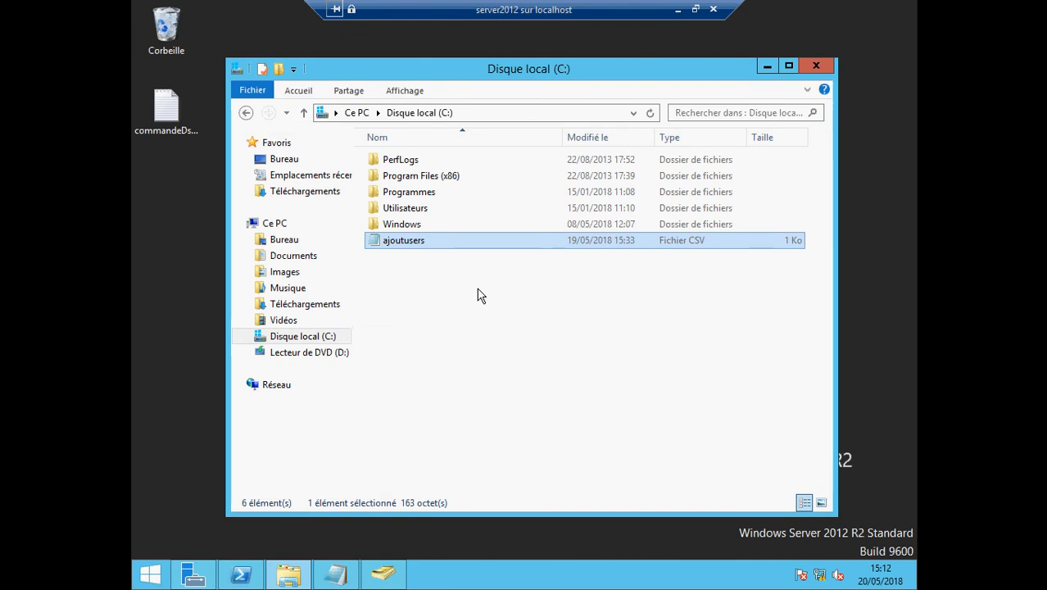
{"action": "left_click", "coordinate": [766, 66]}
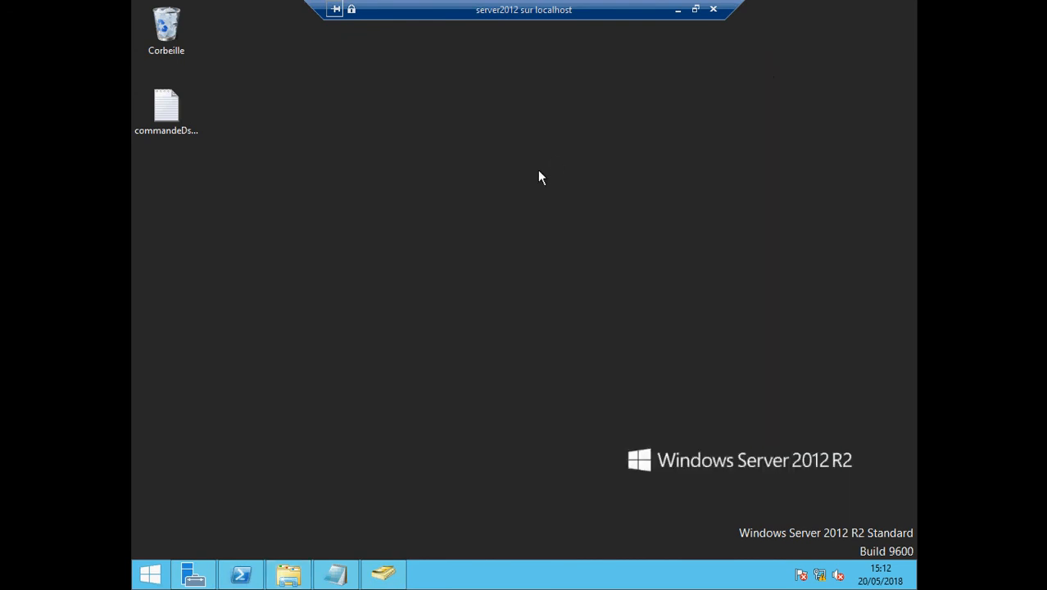
Import the users from the CSV file in PowerShell with csvde.exe -i -f c:\ajoutusers.csv
{"action": "left_click", "coordinate": [240, 574]}
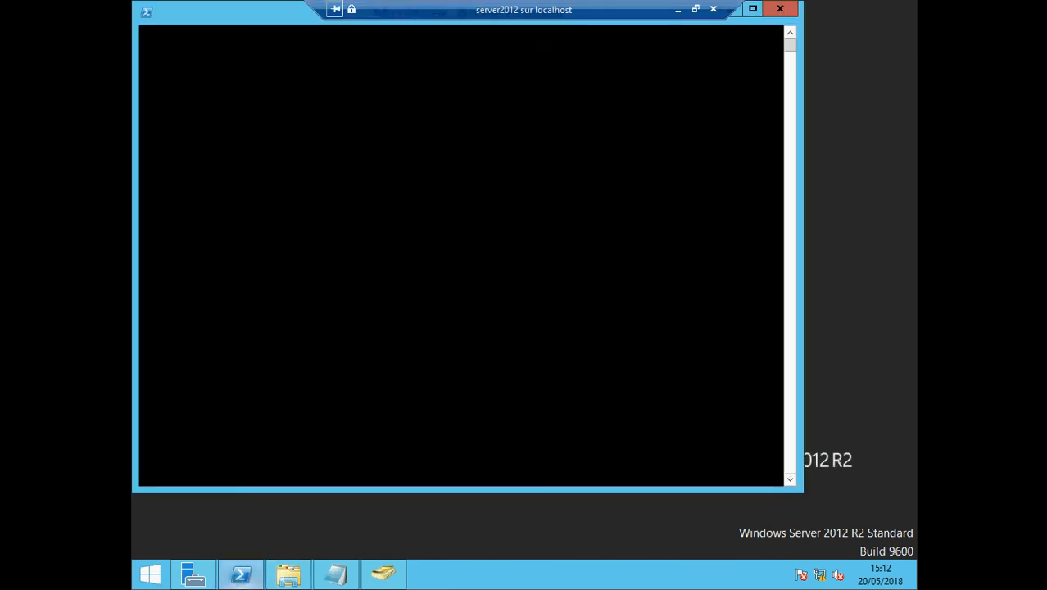
{"action": "type", "text": "cs"}
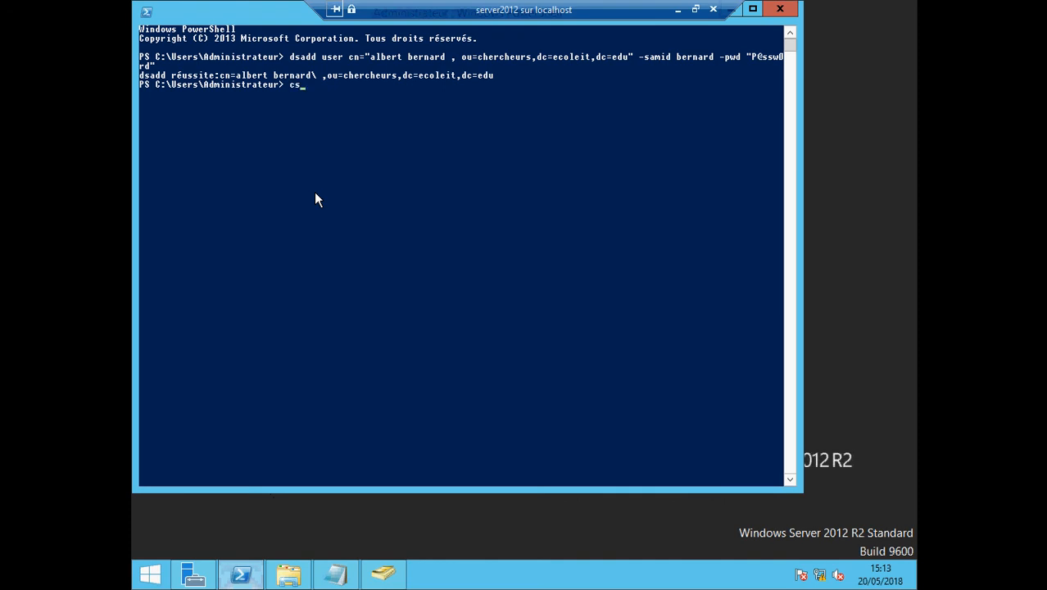
{"action": "type", "text": "vde.exe -i -f c"}
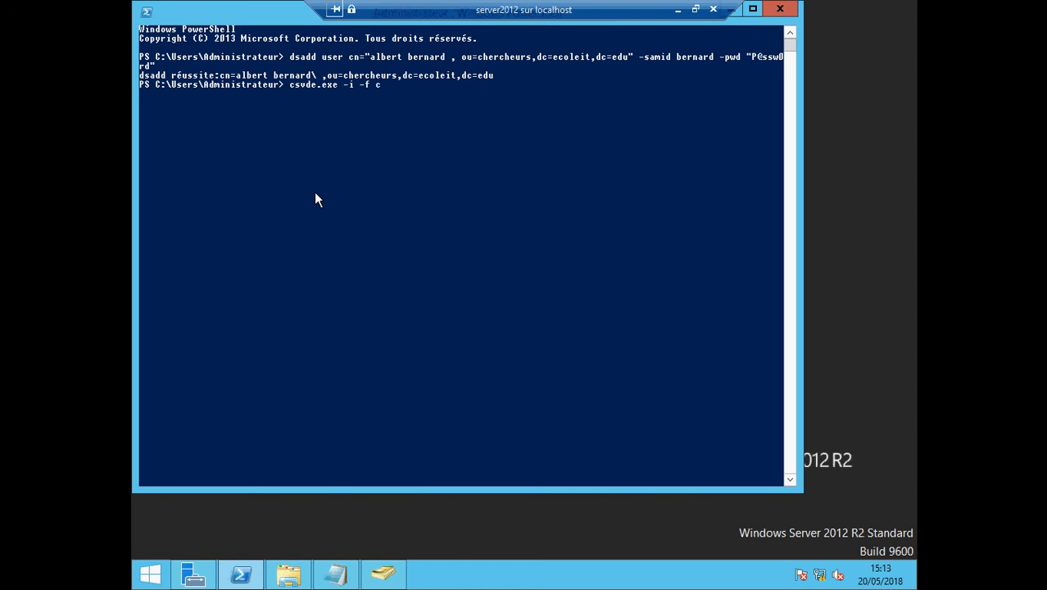
{"action": "type", "text": ":\\ajoutusers.csv"}
{"action": "key", "text": "Return"}
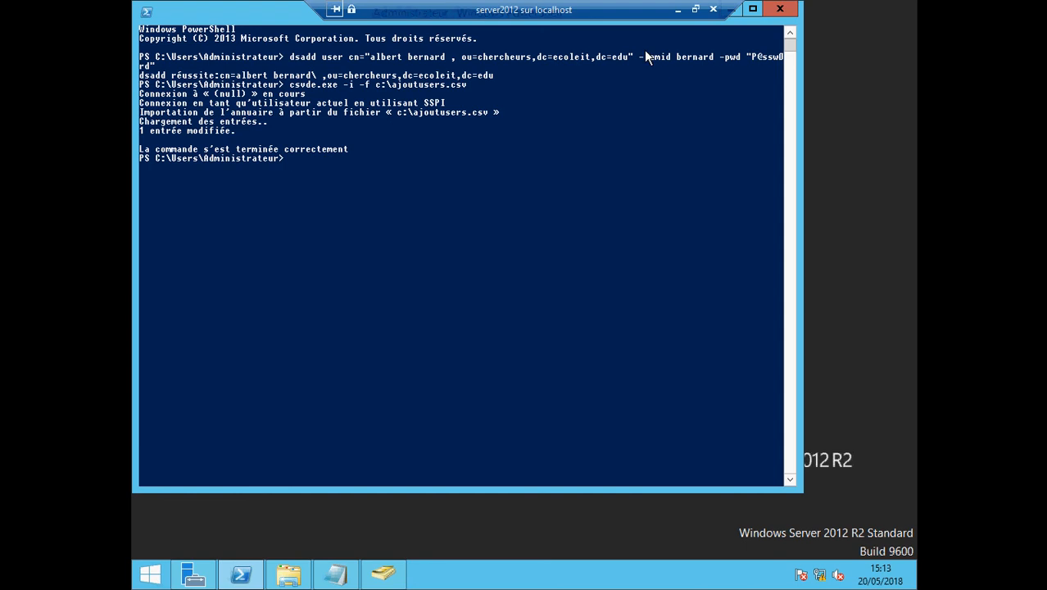
{"action": "left_click", "coordinate": [737, 14]}
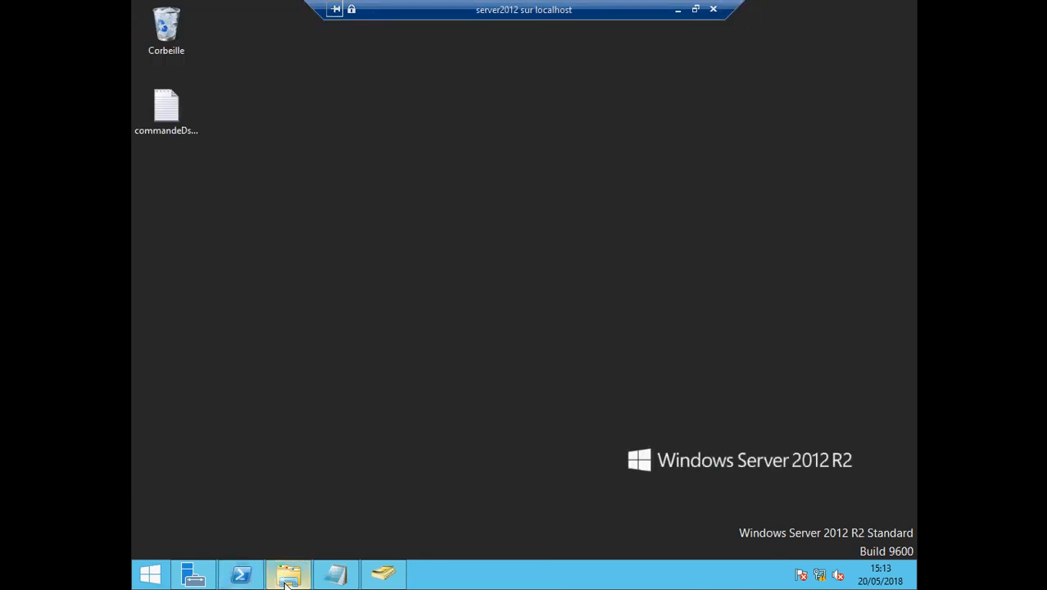
Check the accounts in the chercheurs, RH and Users containers of ecoleit.edu in Utilisateurs et ordinateurs Active Directory
{"action": "mouse_move", "coordinate": [335, 574]}
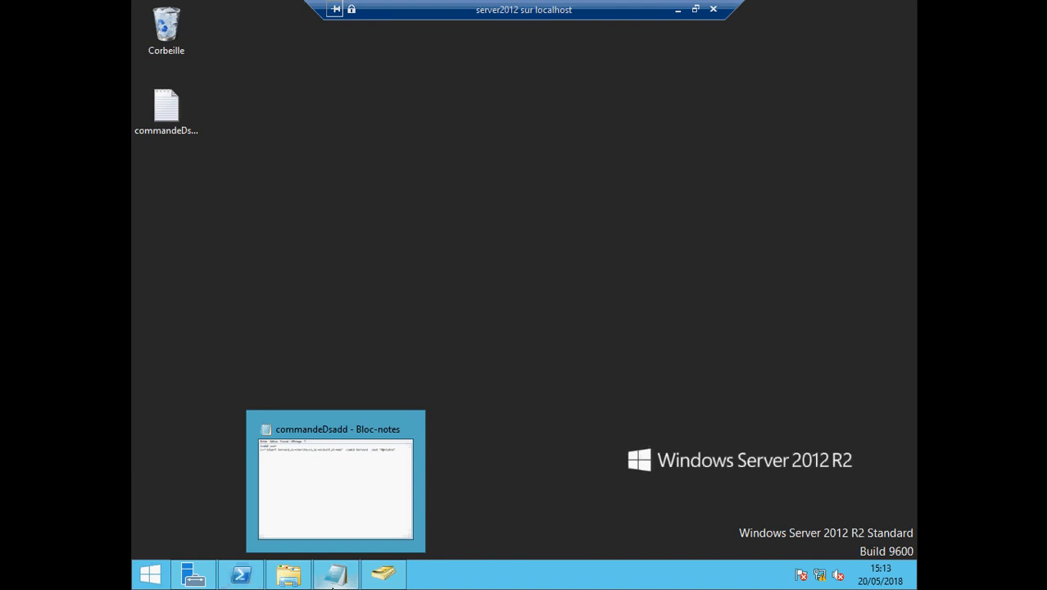
{"action": "left_click", "coordinate": [191, 575]}
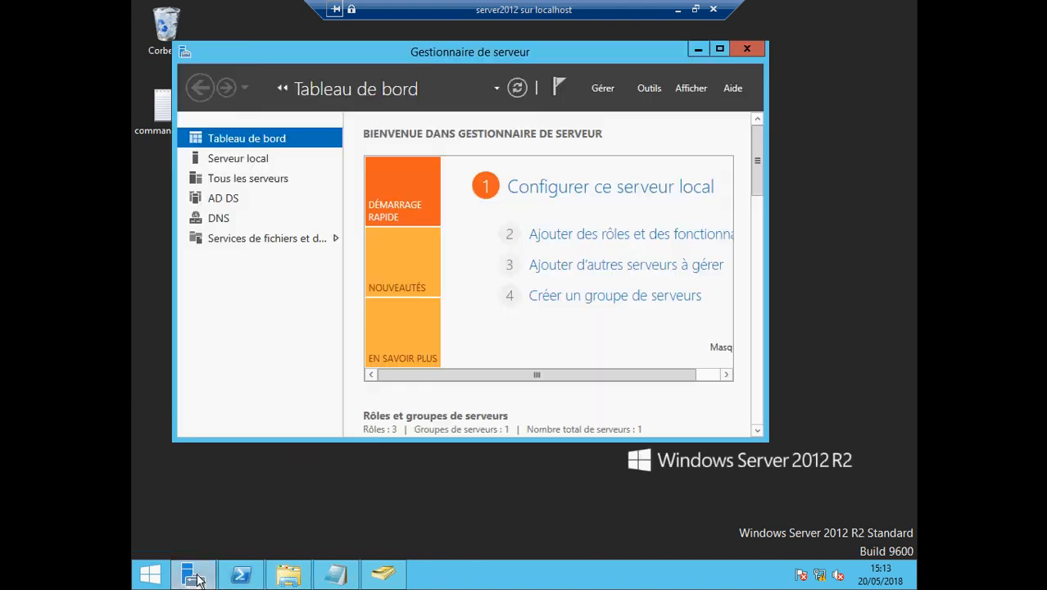
{"action": "left_click", "coordinate": [649, 88]}
{"action": "mouse_move", "coordinate": [770, 547]}
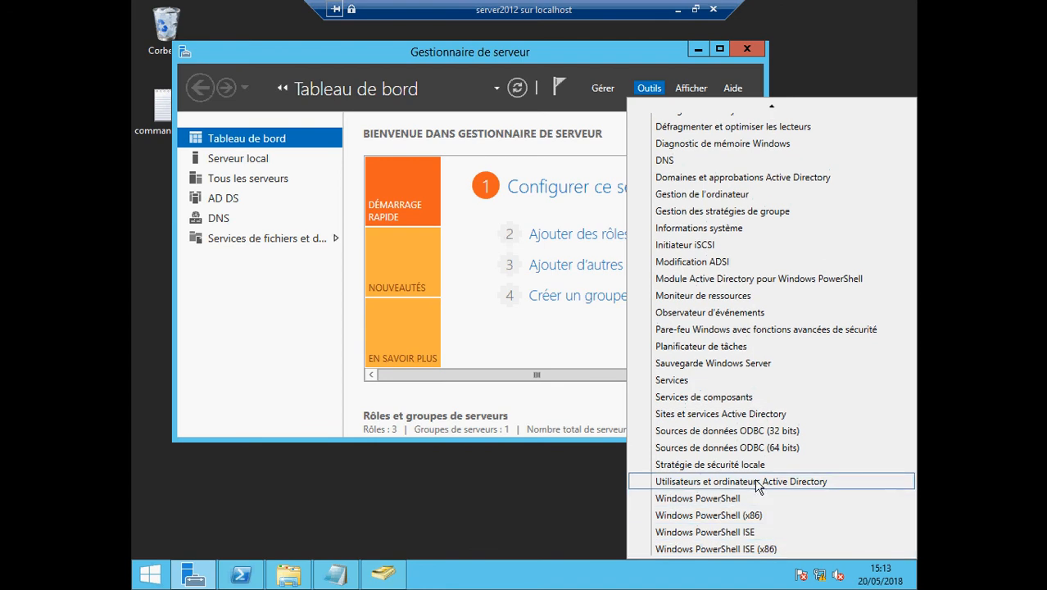
{"action": "left_click", "coordinate": [757, 484]}
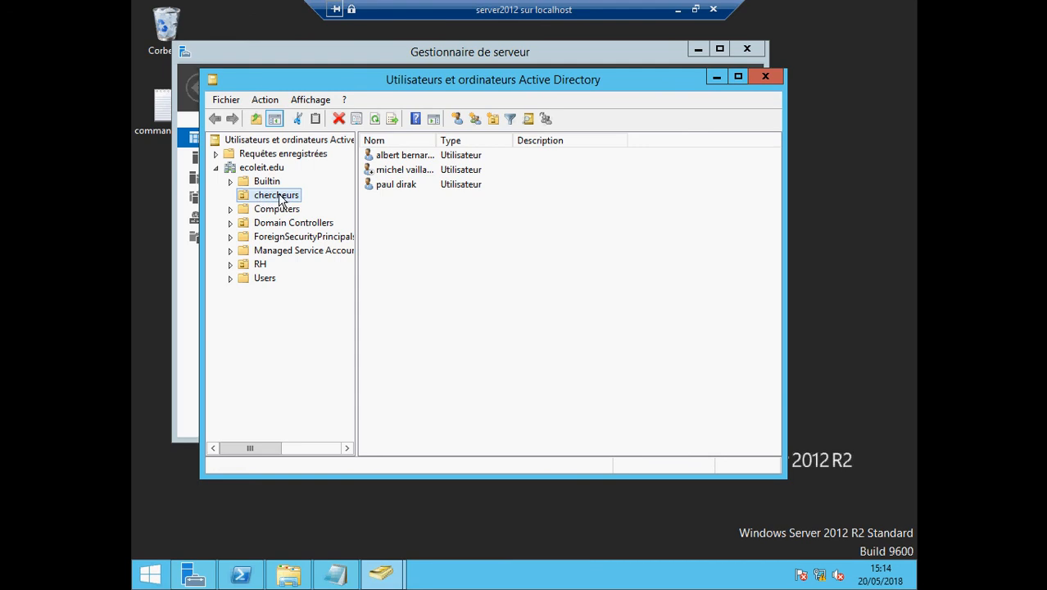
{"action": "left_click", "coordinate": [258, 263]}
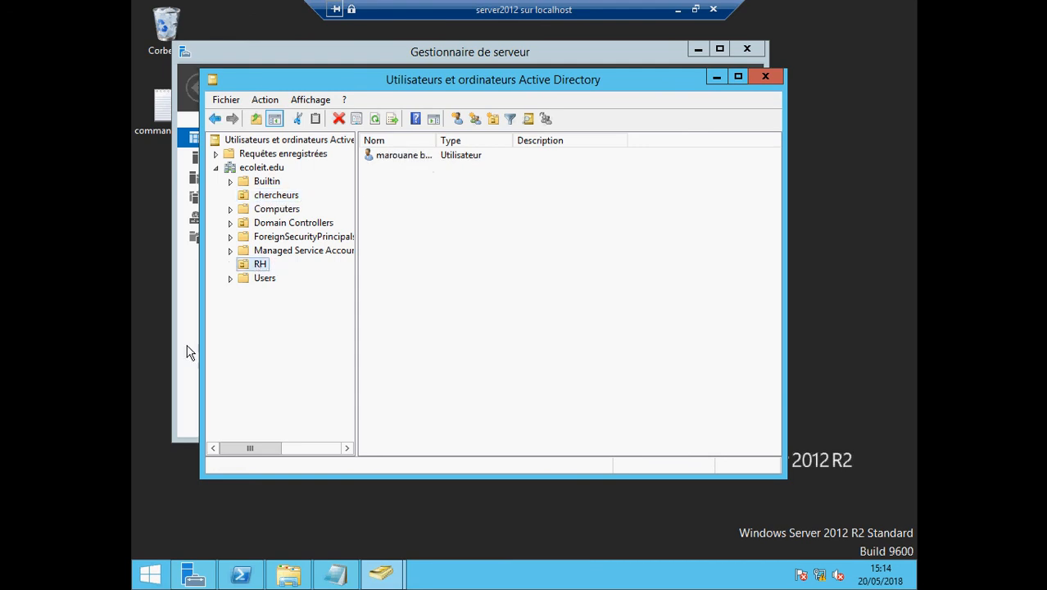
{"action": "left_click", "coordinate": [254, 278]}
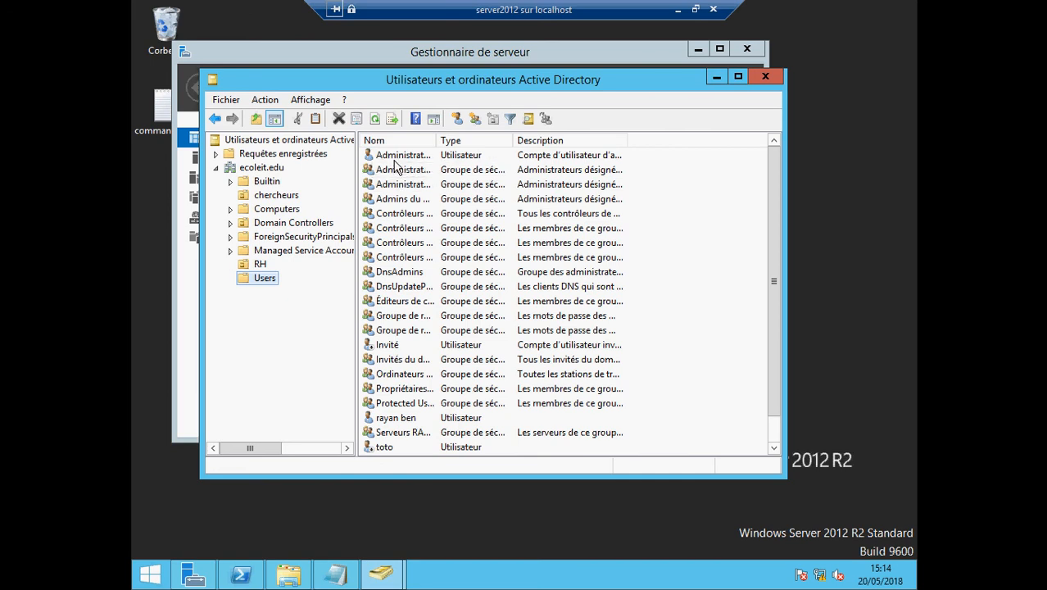
{"action": "left_click", "coordinate": [714, 79]}
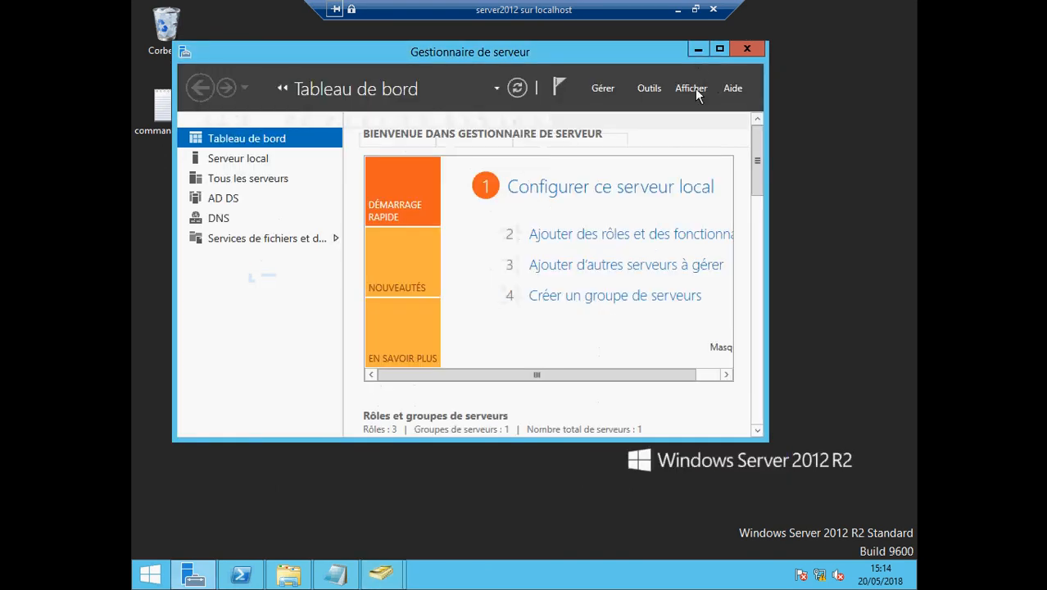
Open the Centre d'administration Active Directory console from the server management tools
{"action": "left_click", "coordinate": [648, 89]}
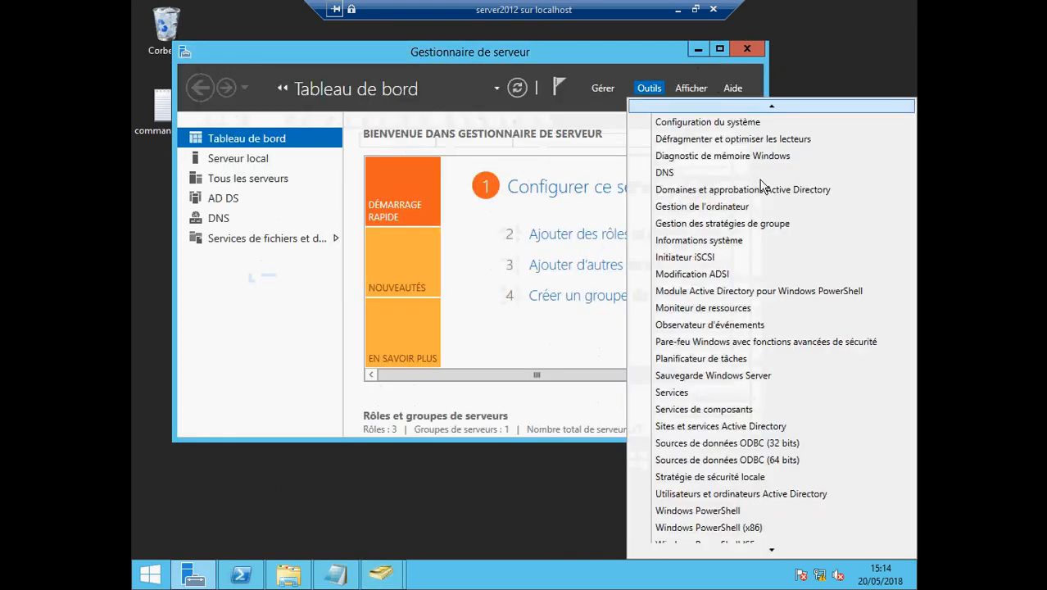
{"action": "mouse_move", "coordinate": [771, 551]}
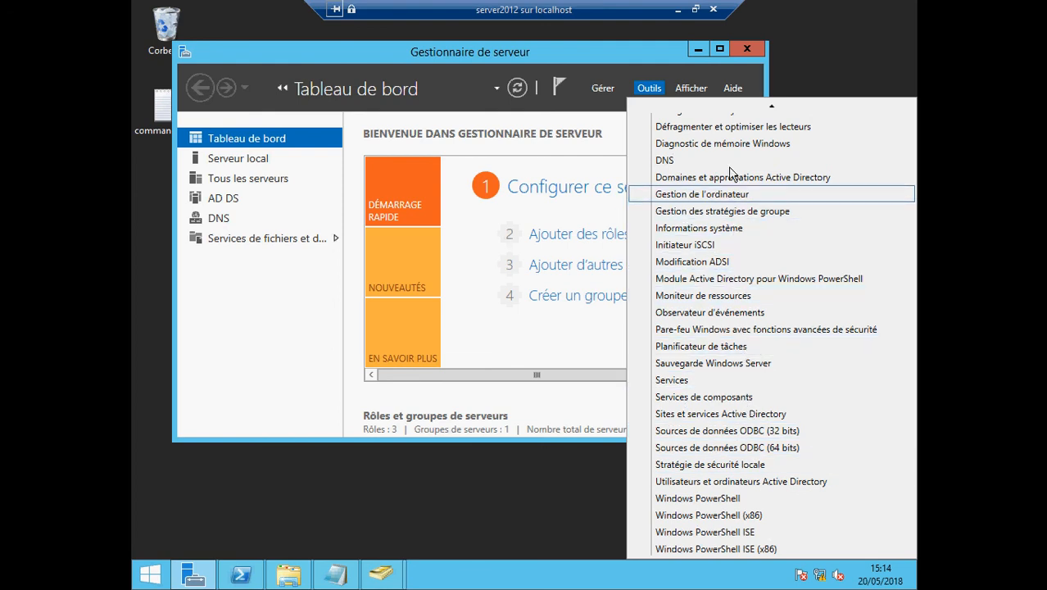
{"action": "mouse_move", "coordinate": [727, 112]}
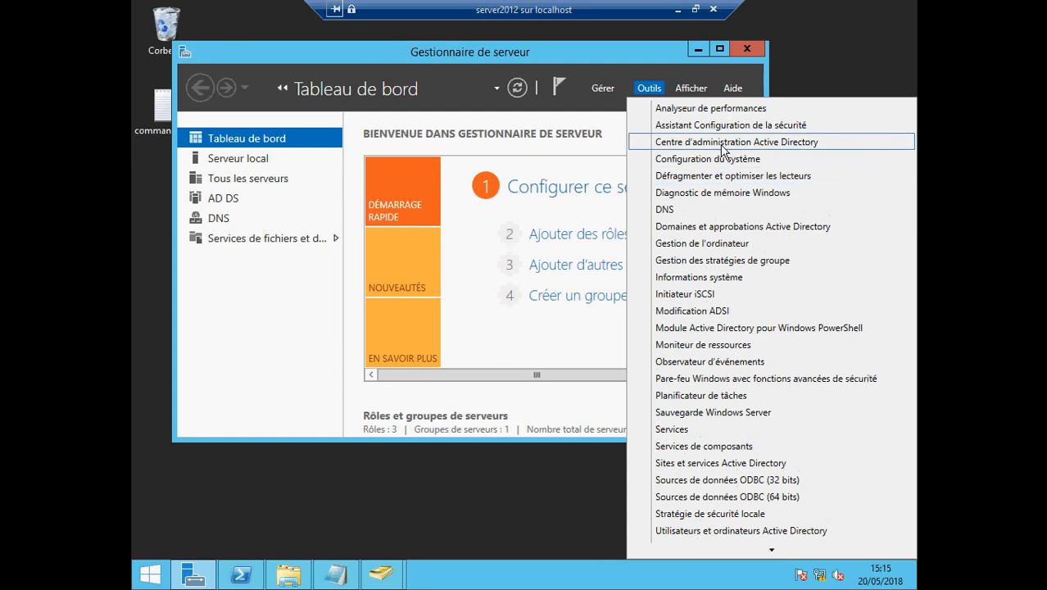
{"action": "left_click", "coordinate": [722, 144]}
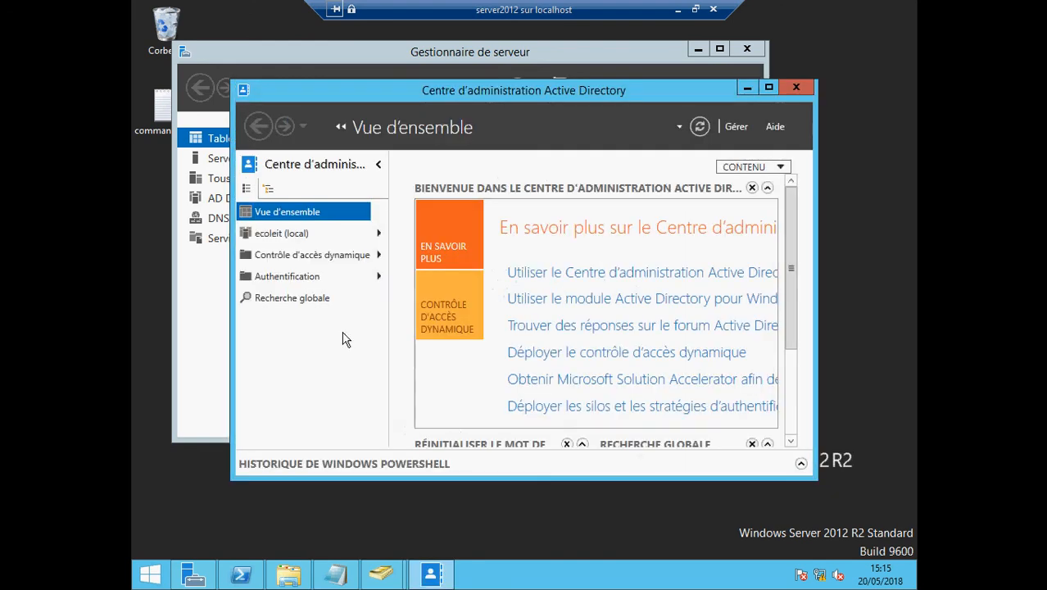
Browse the ecoleit (local) domain and display the contents of its Users container
{"action": "left_click", "coordinate": [377, 236]}
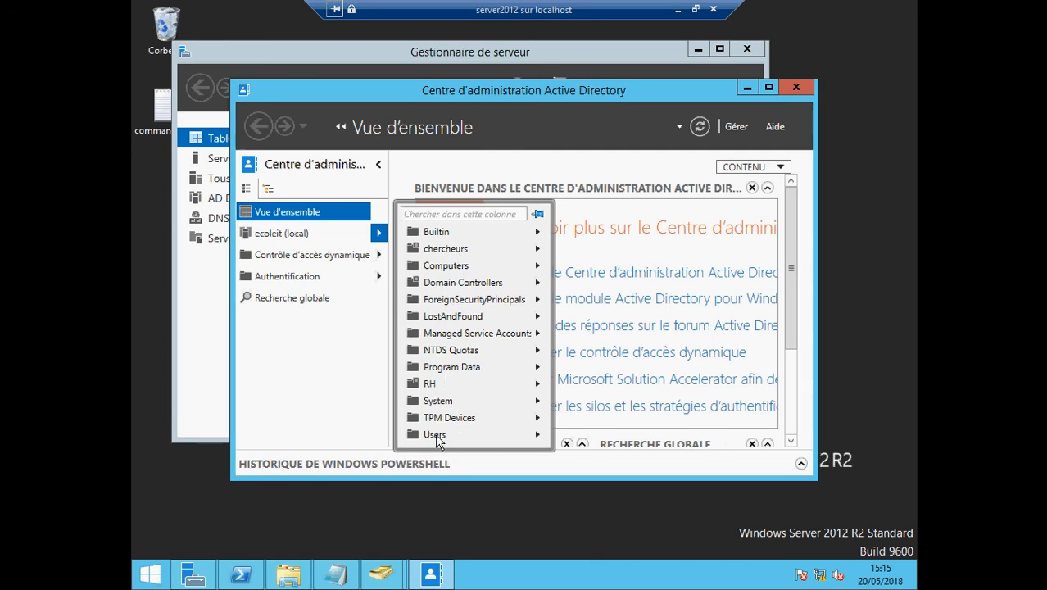
{"action": "left_click", "coordinate": [538, 434]}
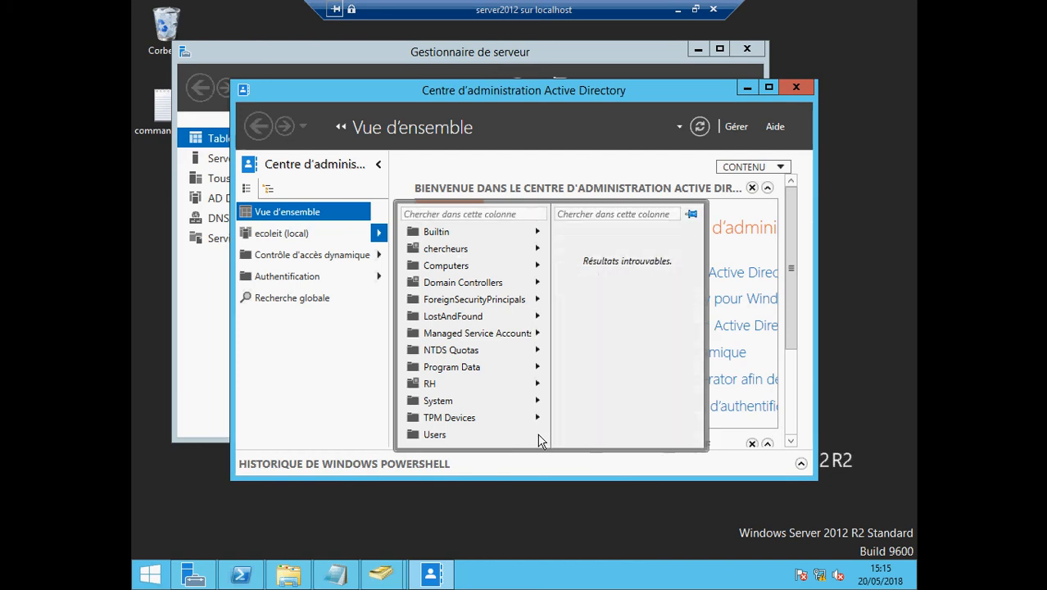
{"action": "left_click", "coordinate": [419, 435]}
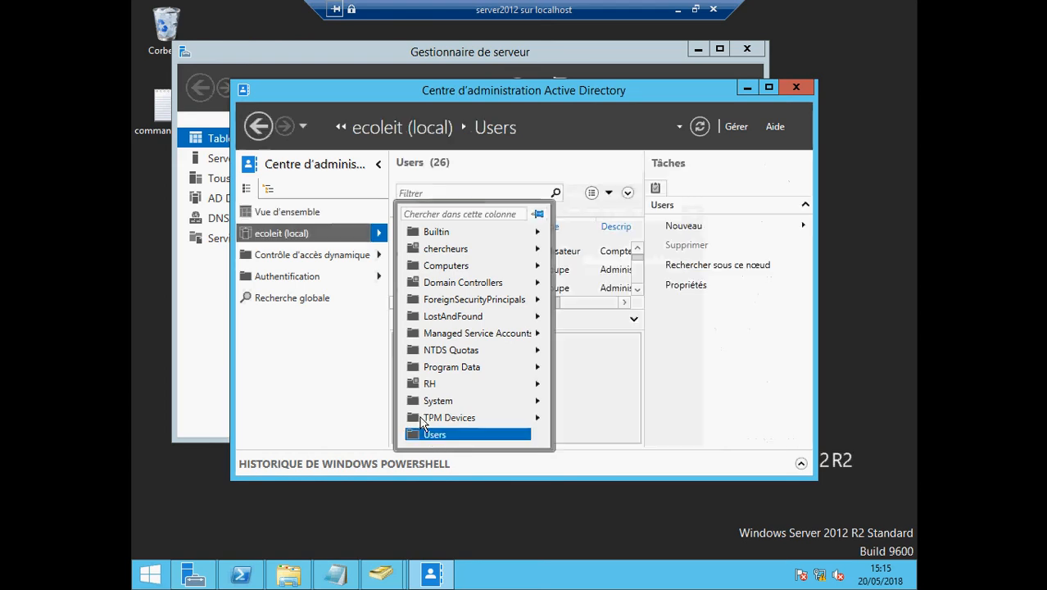
{"action": "left_click", "coordinate": [420, 418]}
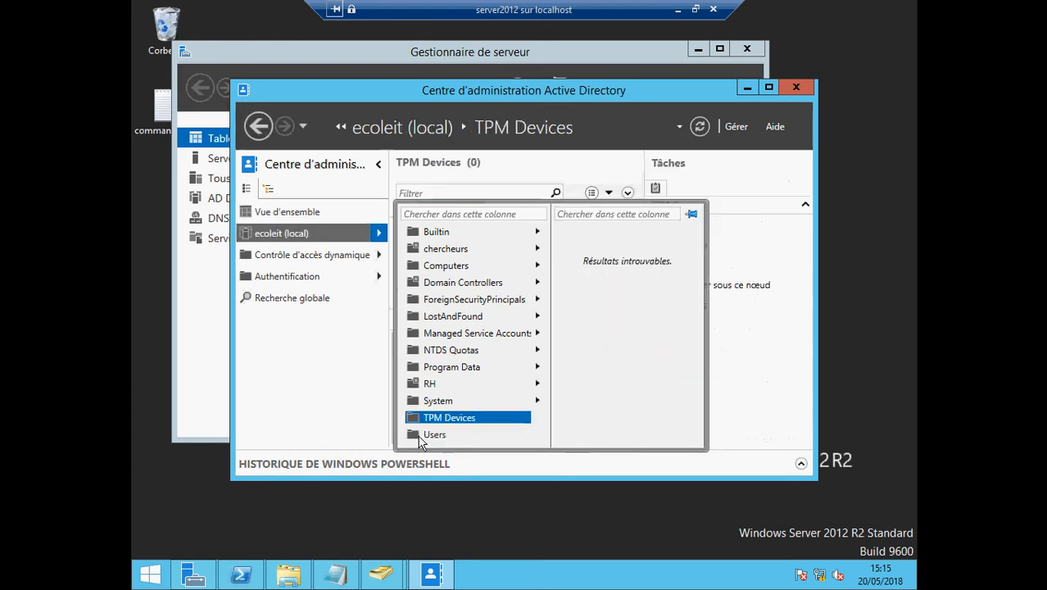
{"action": "left_click", "coordinate": [419, 438]}
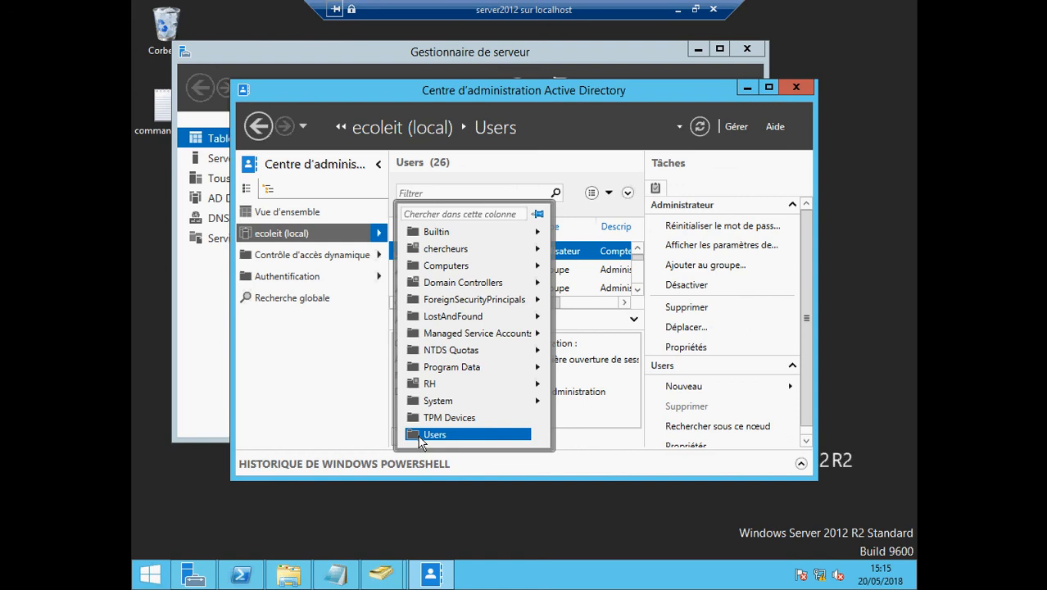
{"action": "left_click", "coordinate": [418, 436]}
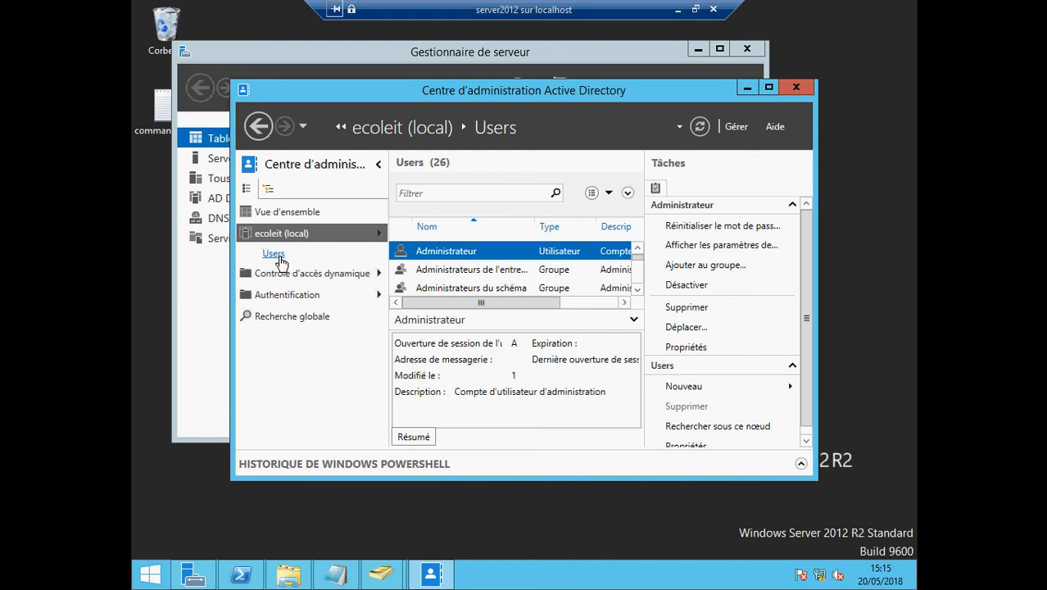
{"action": "right_click", "coordinate": [279, 259]}
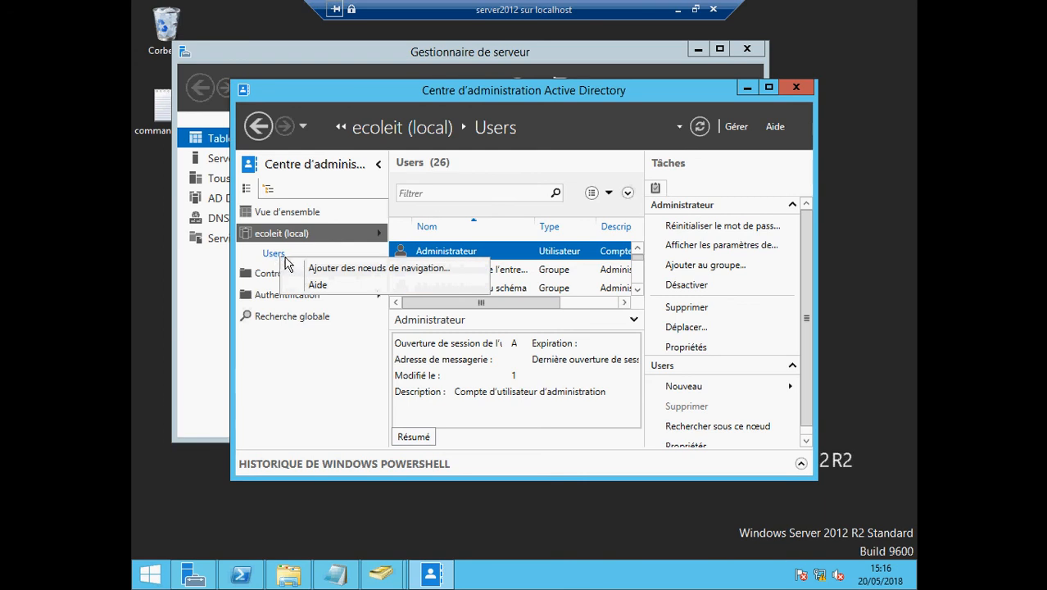
{"action": "left_click", "coordinate": [277, 258]}
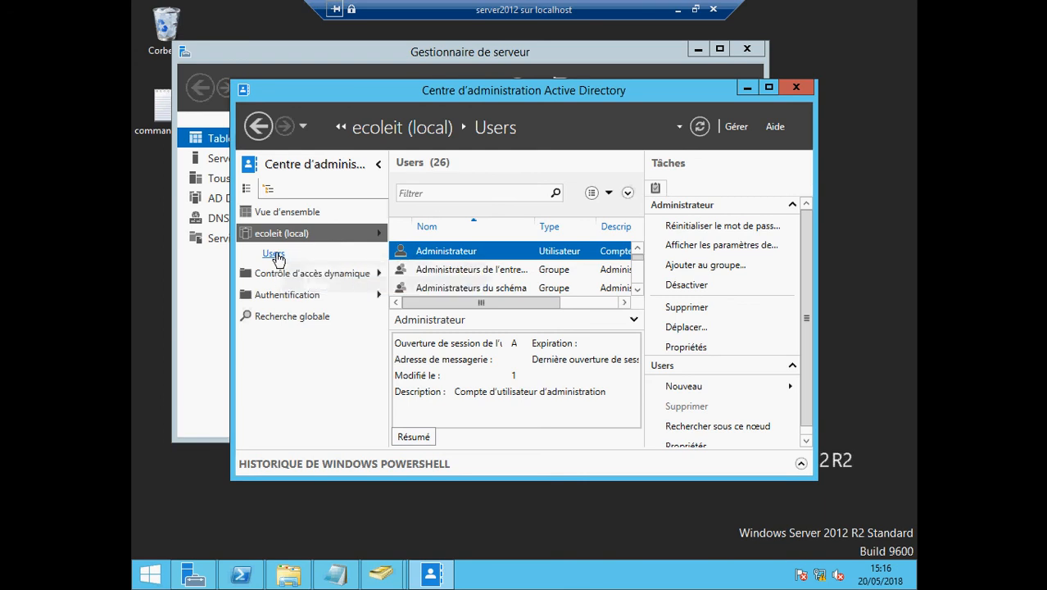
{"action": "right_click", "coordinate": [278, 258]}
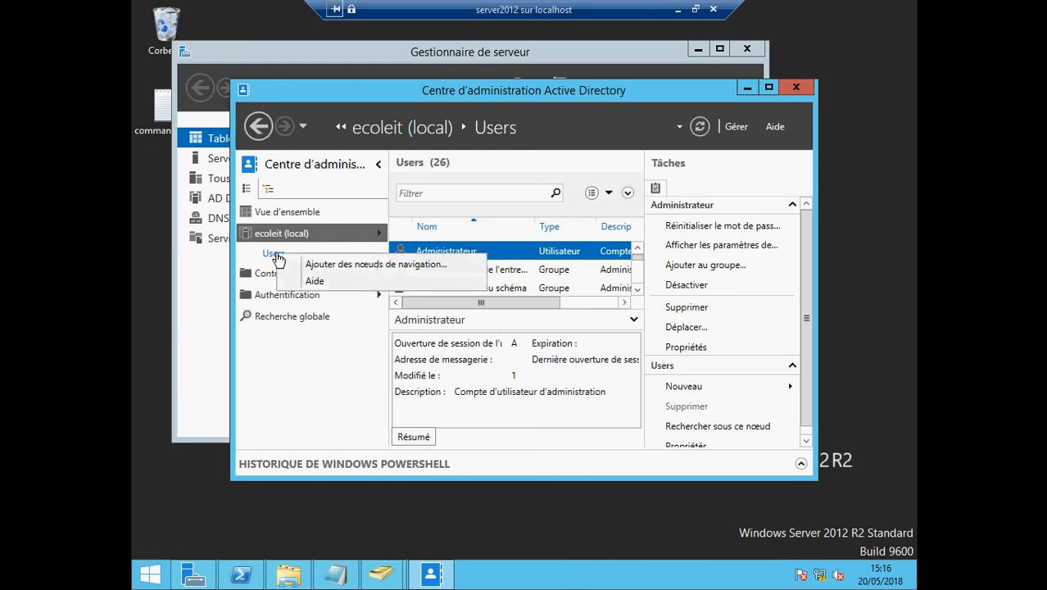
Open the form for creating a new Utilisateur directly under ecoleit (local) and reposition it to show its account options
{"action": "left_click", "coordinate": [367, 236]}
{"action": "left_click", "coordinate": [371, 237]}
{"action": "left_click", "coordinate": [370, 236]}
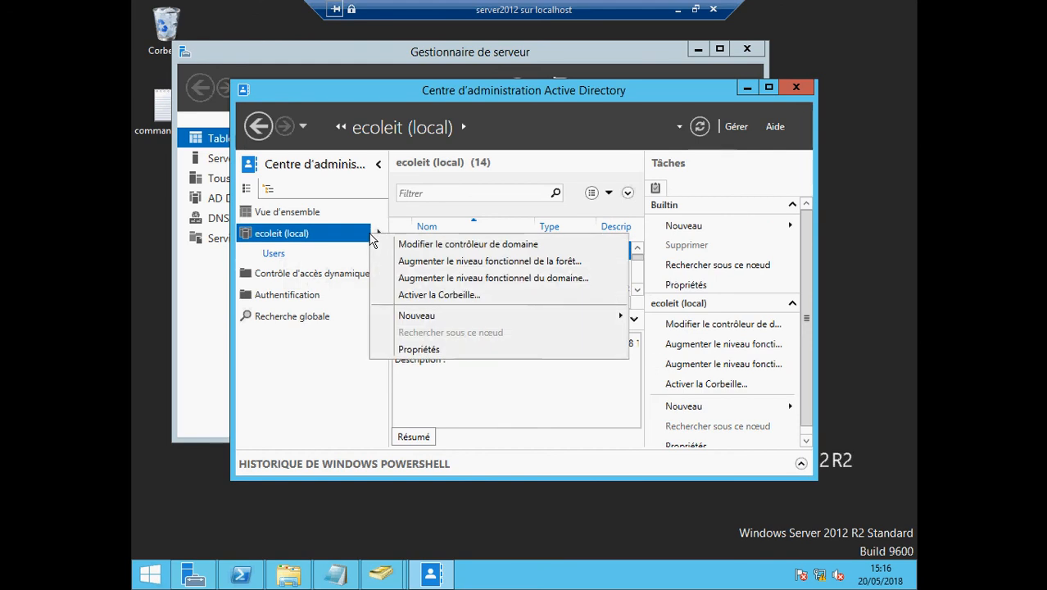
{"action": "mouse_move", "coordinate": [430, 318]}
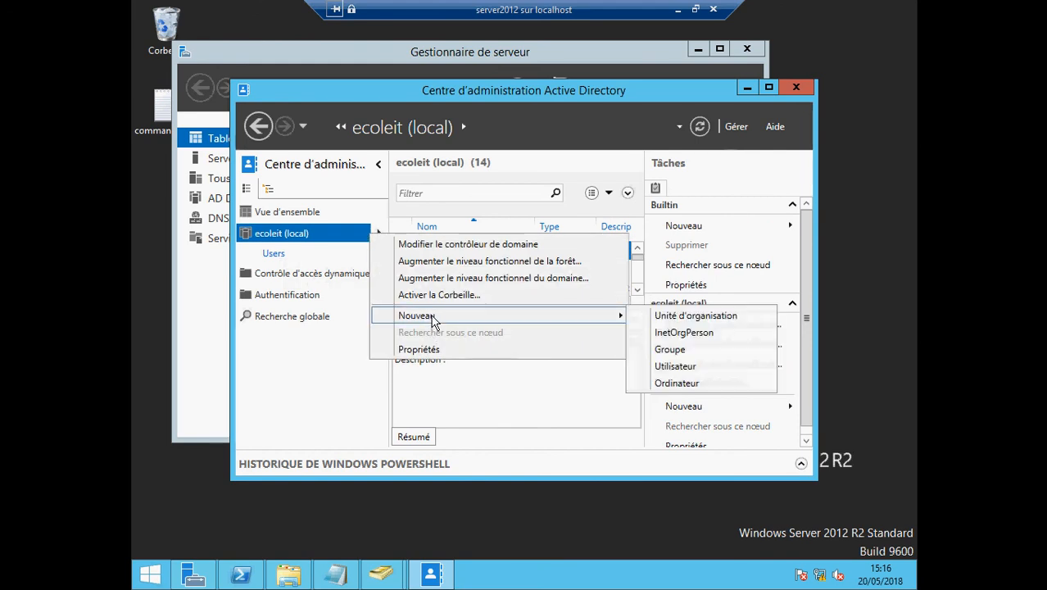
{"action": "left_click", "coordinate": [660, 367]}
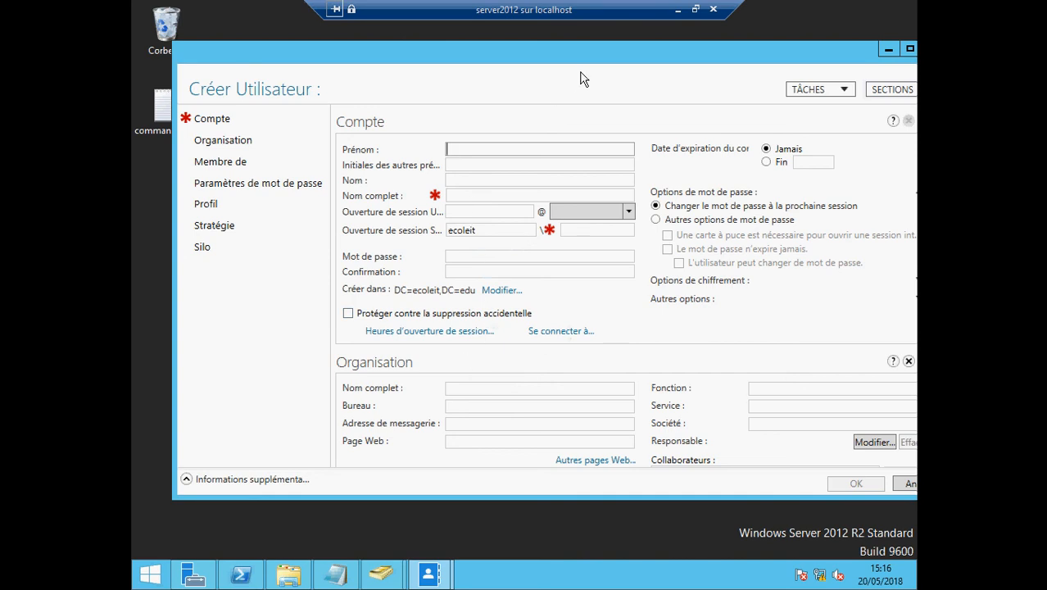
{"action": "left_click_drag", "start_coordinate": [595, 66], "coordinate": [506, 66]}
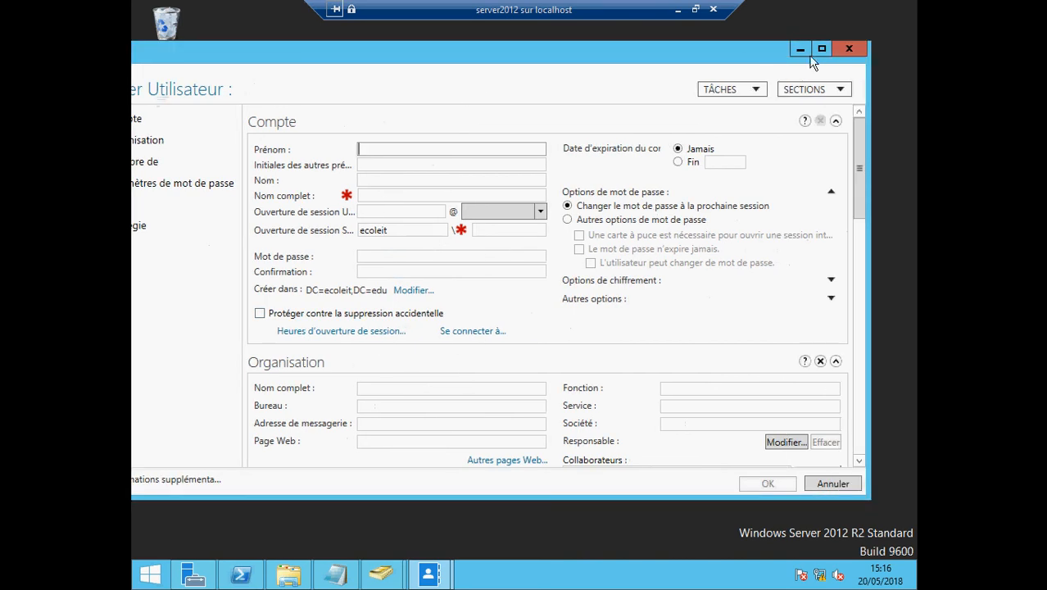
Close the Utilisateur creation form without creating an account, and close the Centre d'administration Active Directory console
{"action": "left_click", "coordinate": [846, 50]}
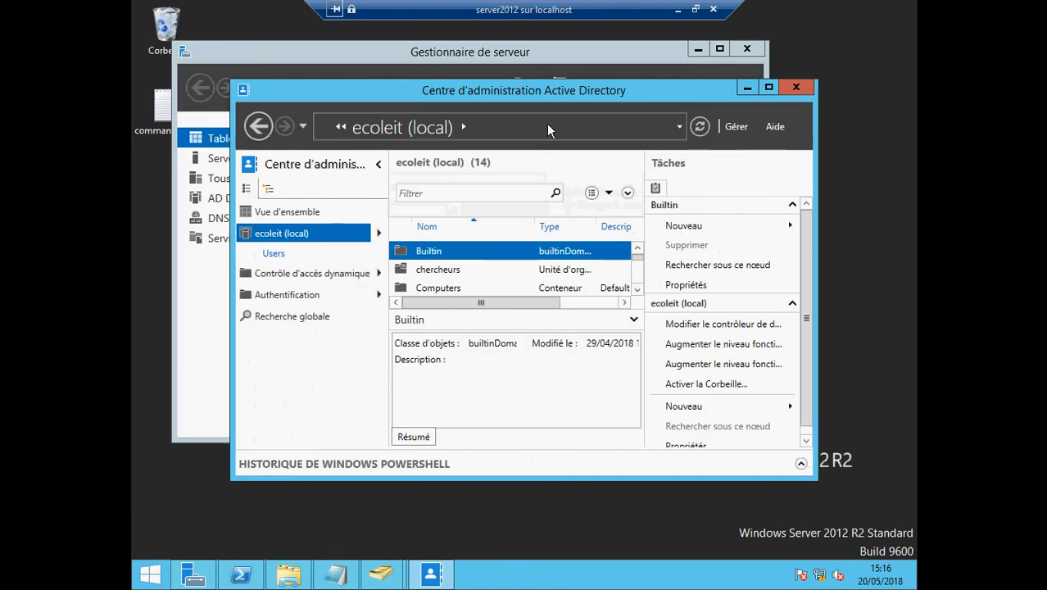
{"action": "left_click", "coordinate": [796, 86]}
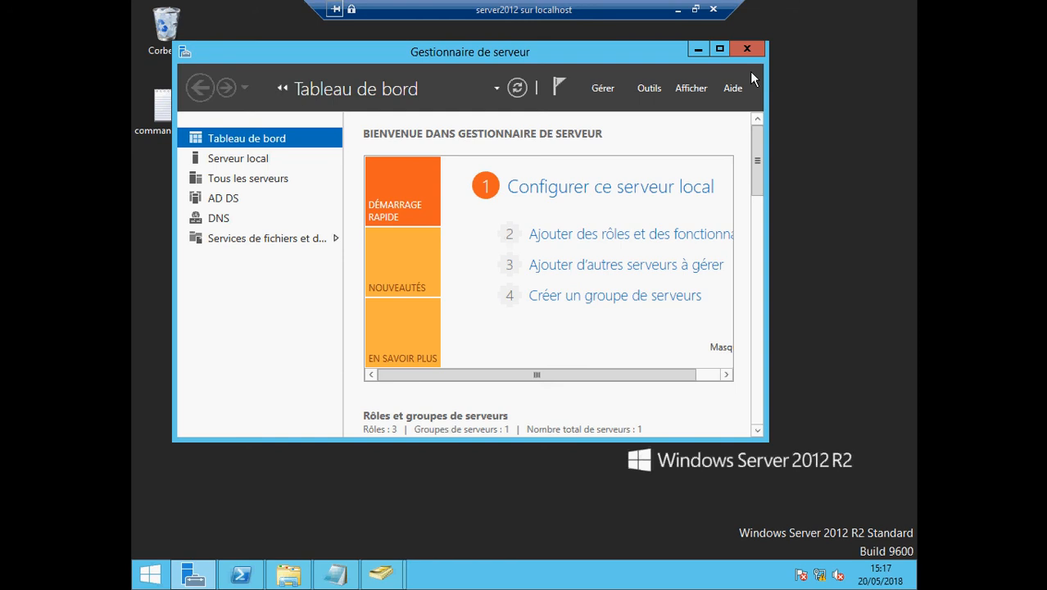
Minimize the server2012 session, switch to the PowerPoint presentation and start its slide show from the csvde.exe slide
{"action": "left_click", "coordinate": [677, 10]}
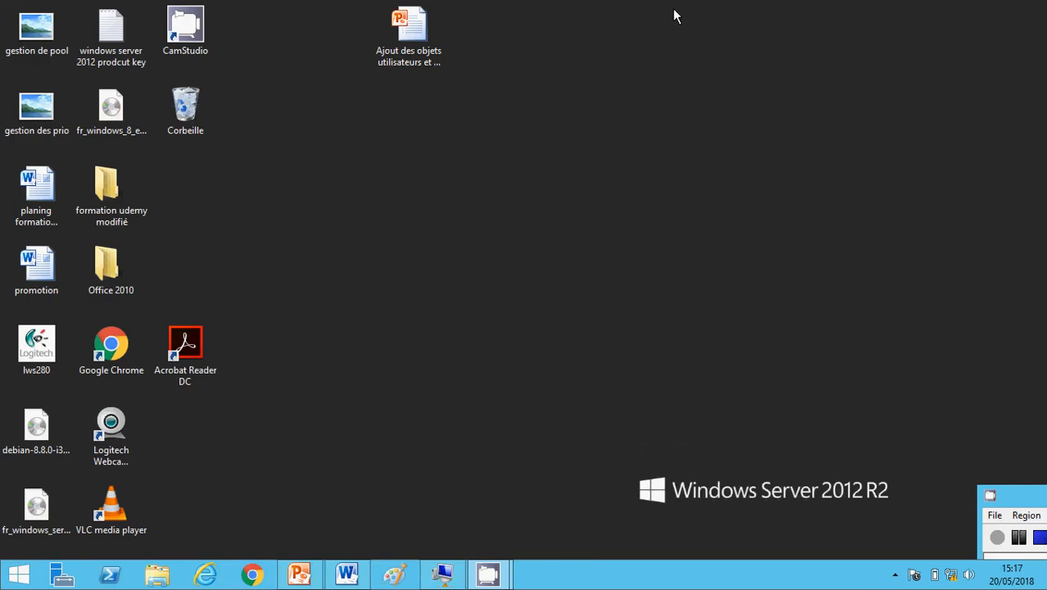
{"action": "left_click", "coordinate": [299, 574]}
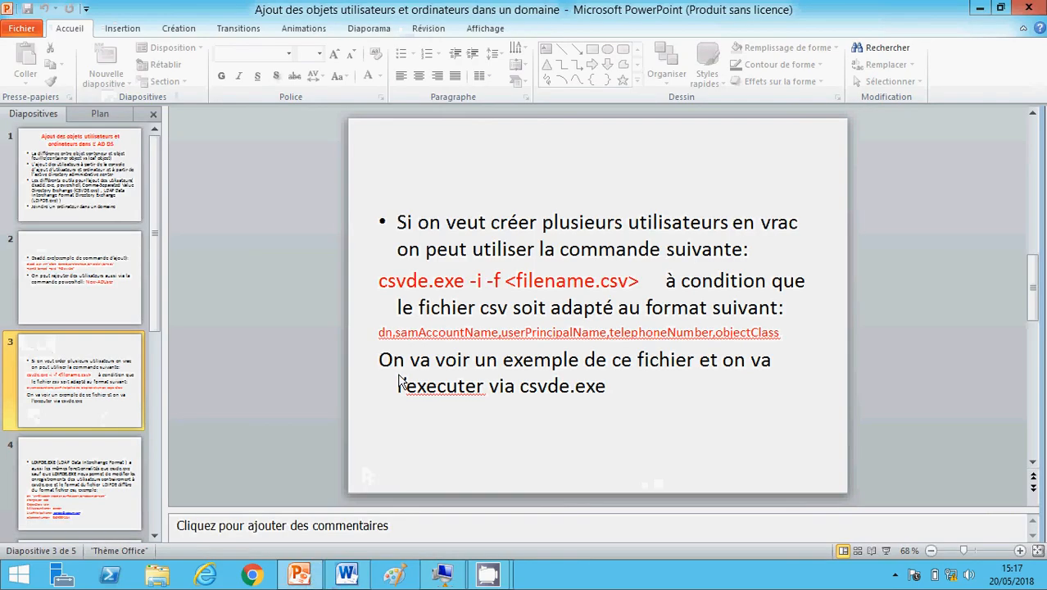
{"action": "left_click", "coordinate": [888, 553]}
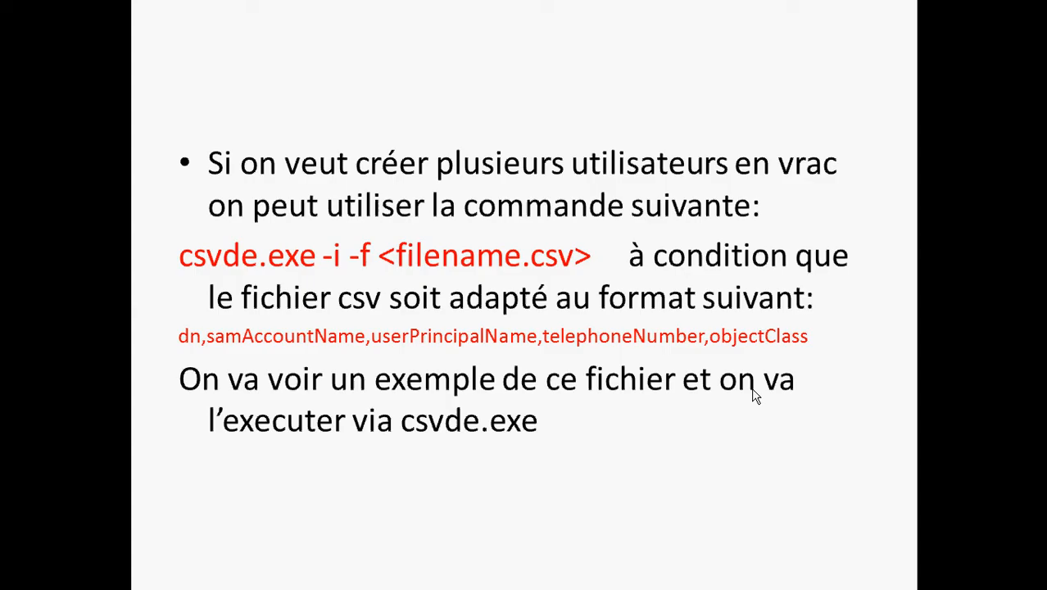
Go back through the slide show to the AD DS overview slide and return to the Dsadd.exe and New-ADUser slide
{"action": "right_click", "coordinate": [668, 318]}
{"action": "left_click", "coordinate": [698, 343]}
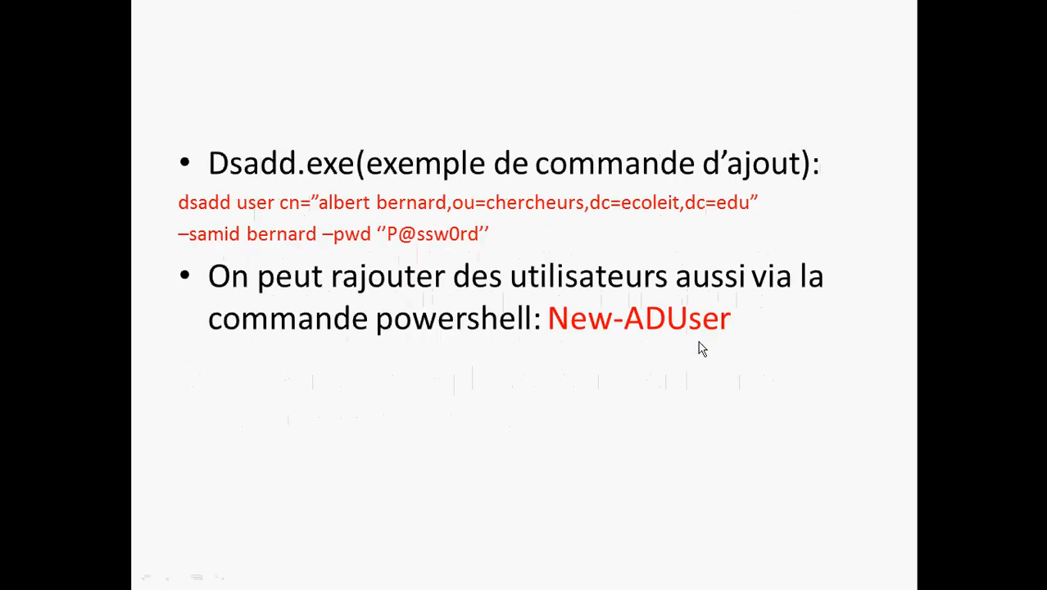
{"action": "right_click", "coordinate": [698, 340]}
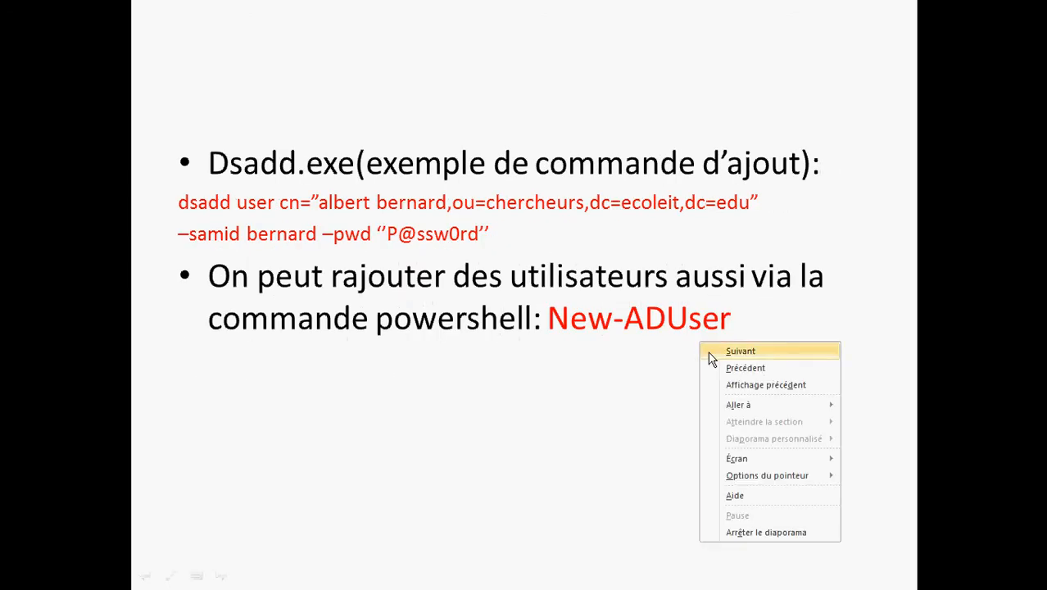
{"action": "left_click", "coordinate": [708, 354]}
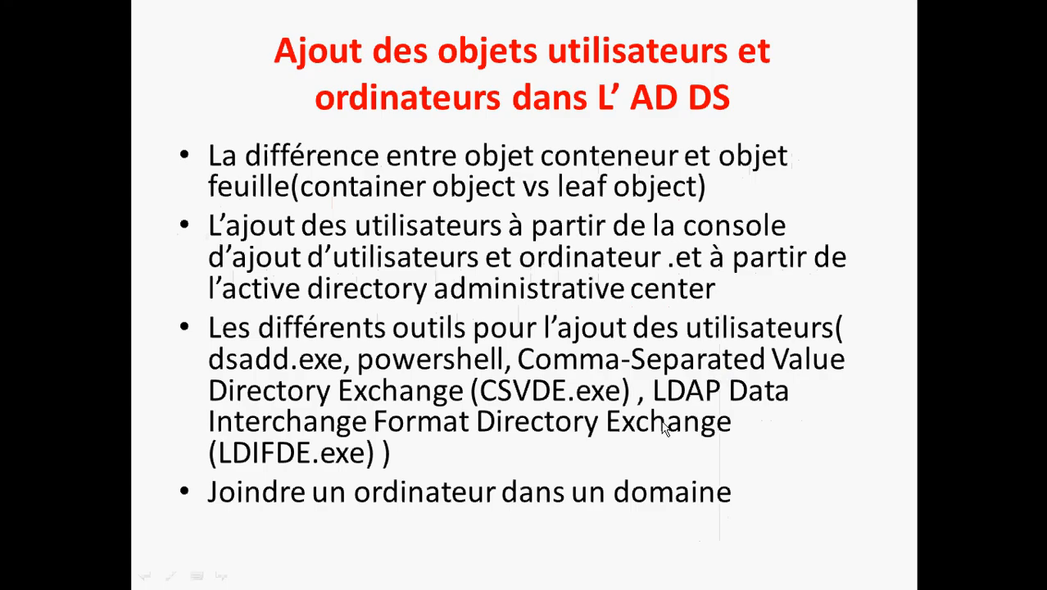
{"action": "key", "text": "Left"}
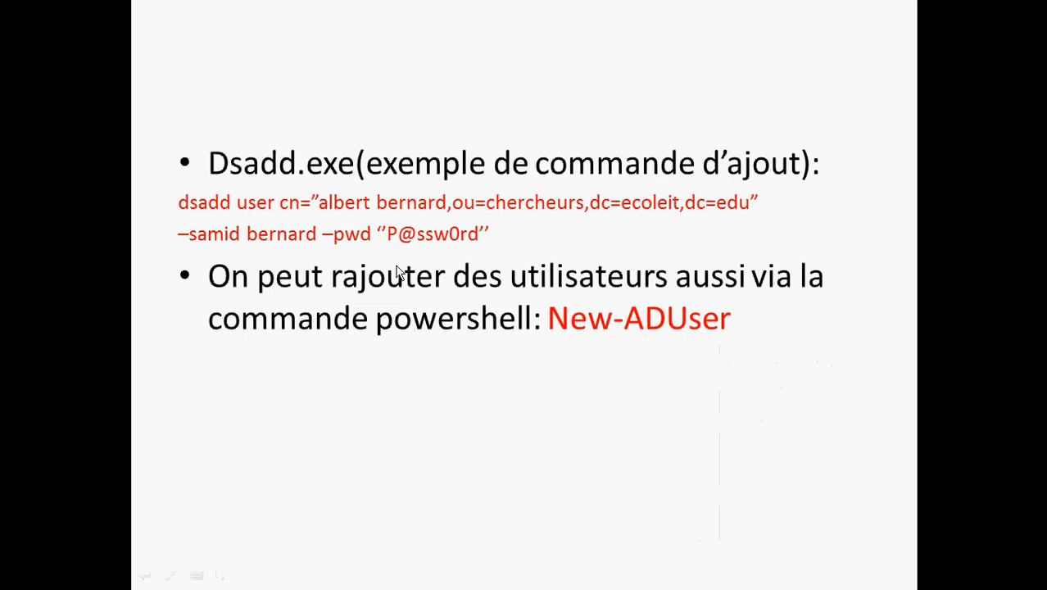